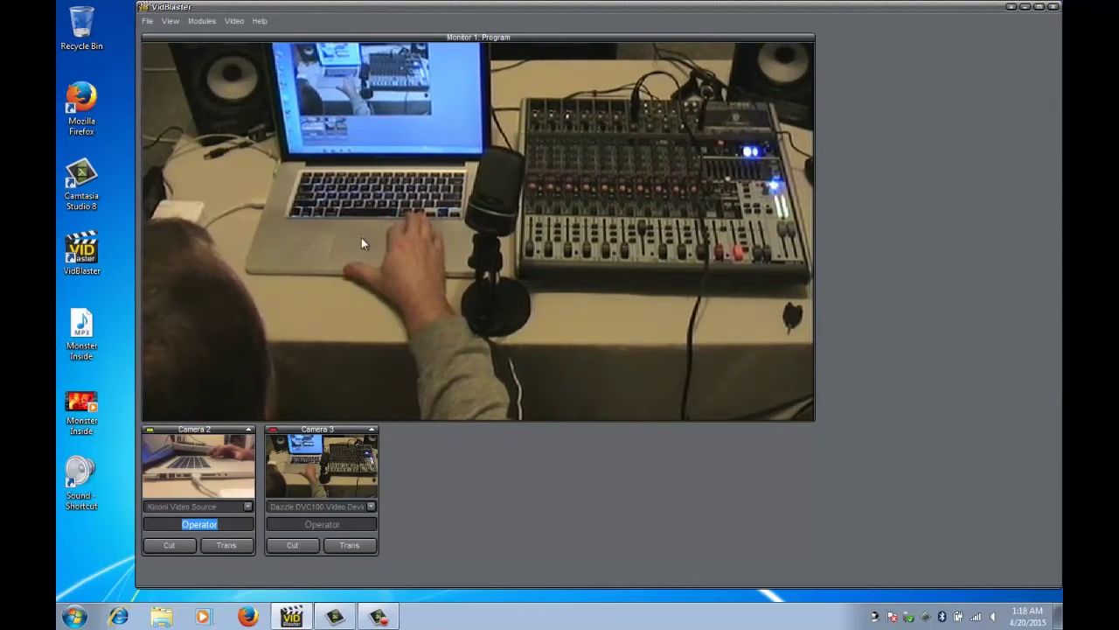
Step: Put Camera 2 on the program monitor and collapse the VidBlaster window to its title bar
click(163, 466)
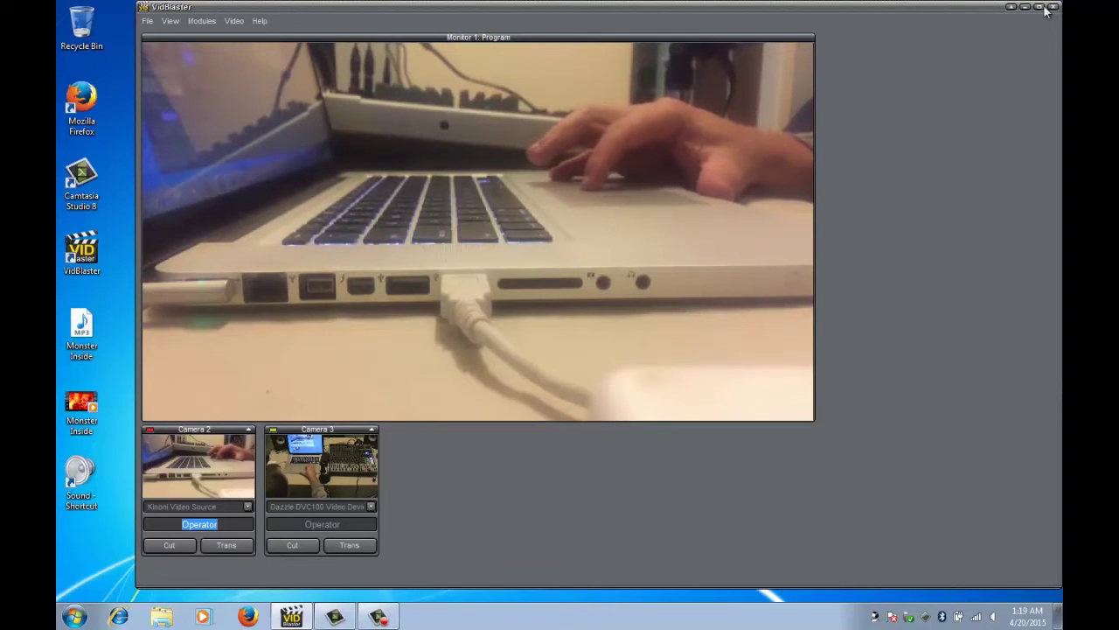
click(1012, 7)
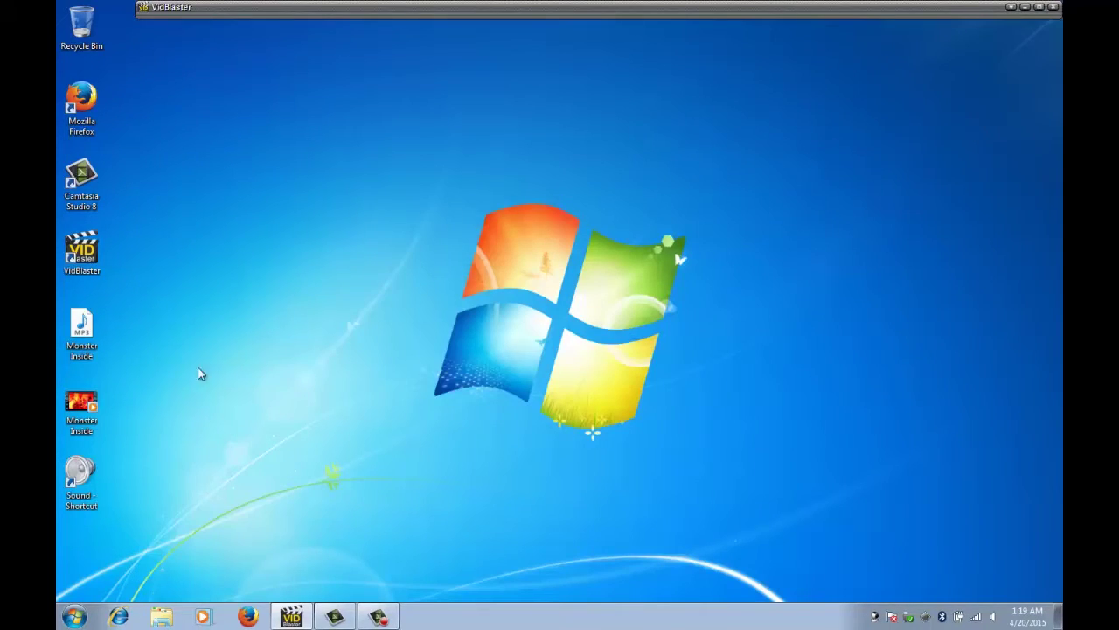
Step: Search the web for voicemeeter in Firefox and open the VB-Audio VoiceMeeter page
click(249, 617)
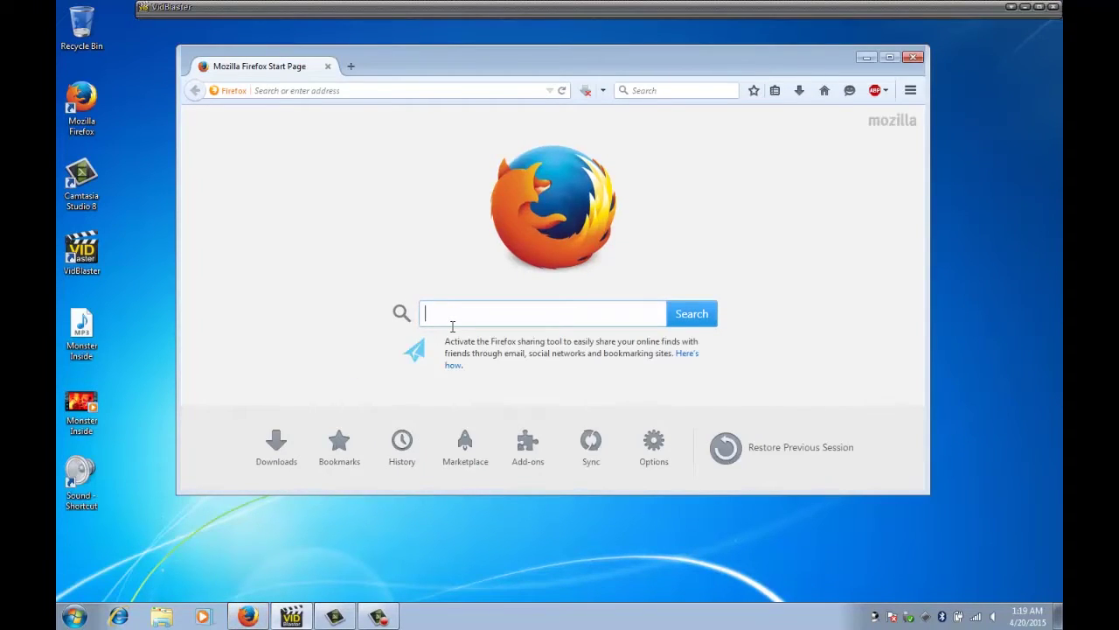
text(vo)
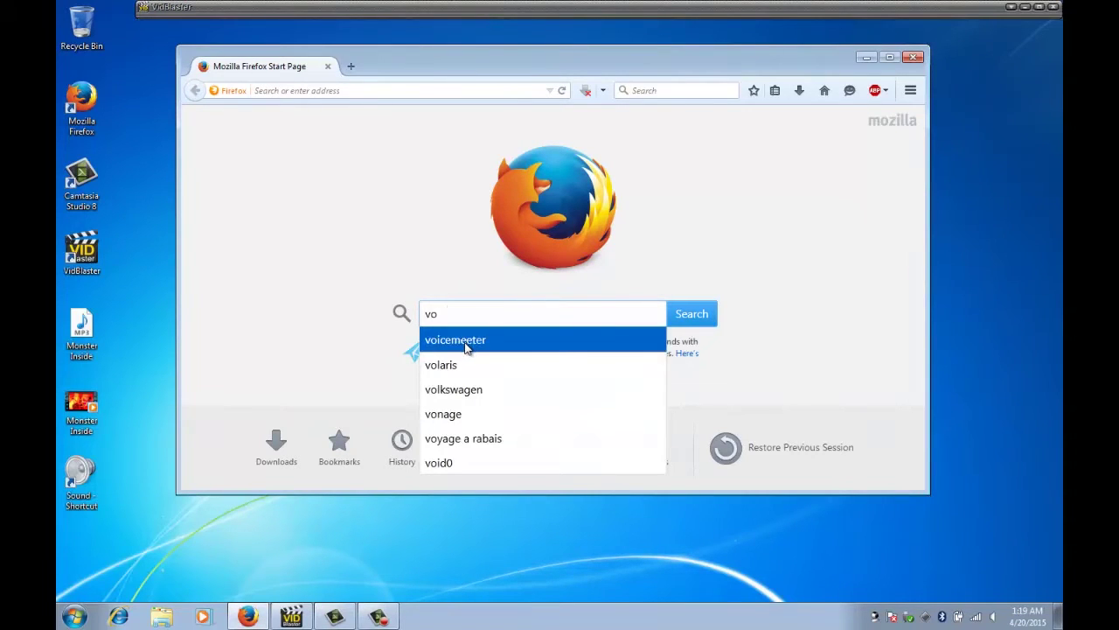
click(470, 348)
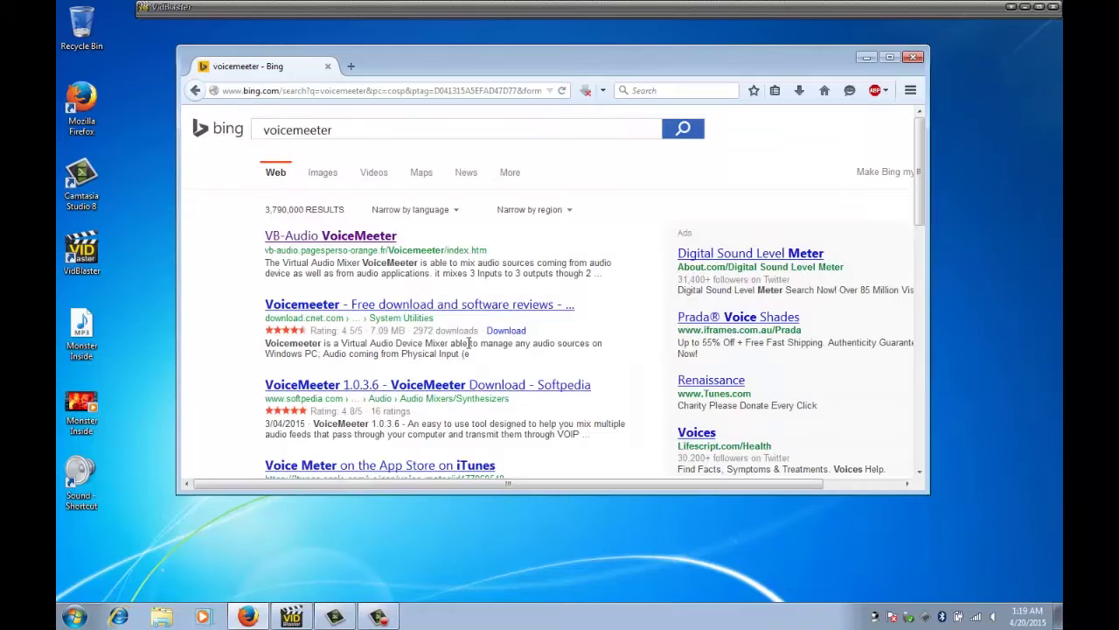
click(301, 239)
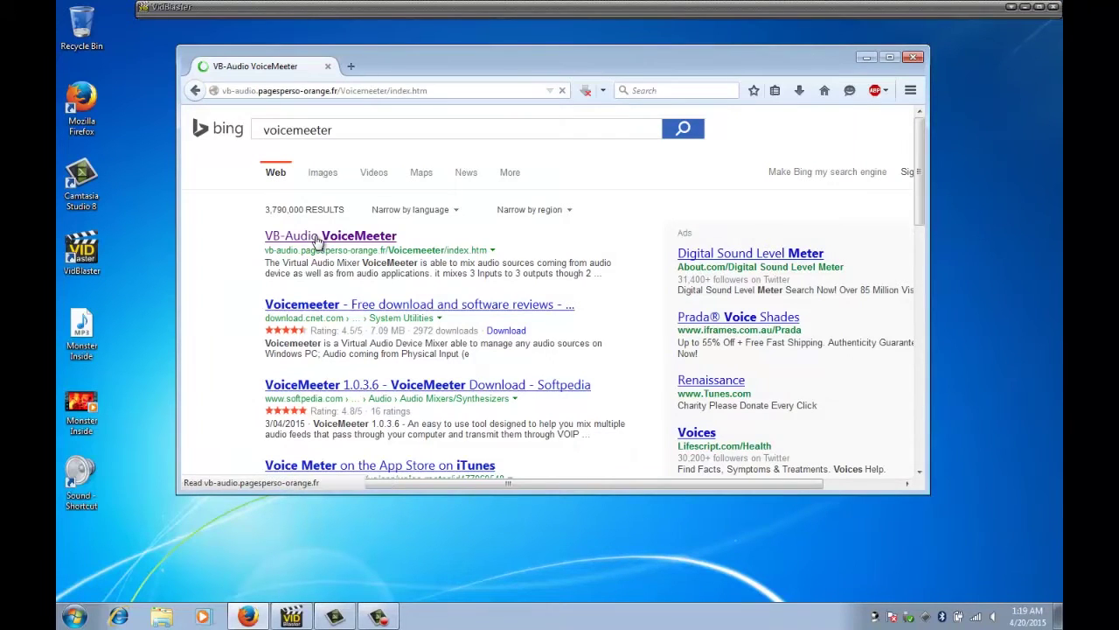
Step: Look over the Voicemeeter Virtual Audio Mixer page for its download offer, and close the browser
scroll(462, 265, down, 10)
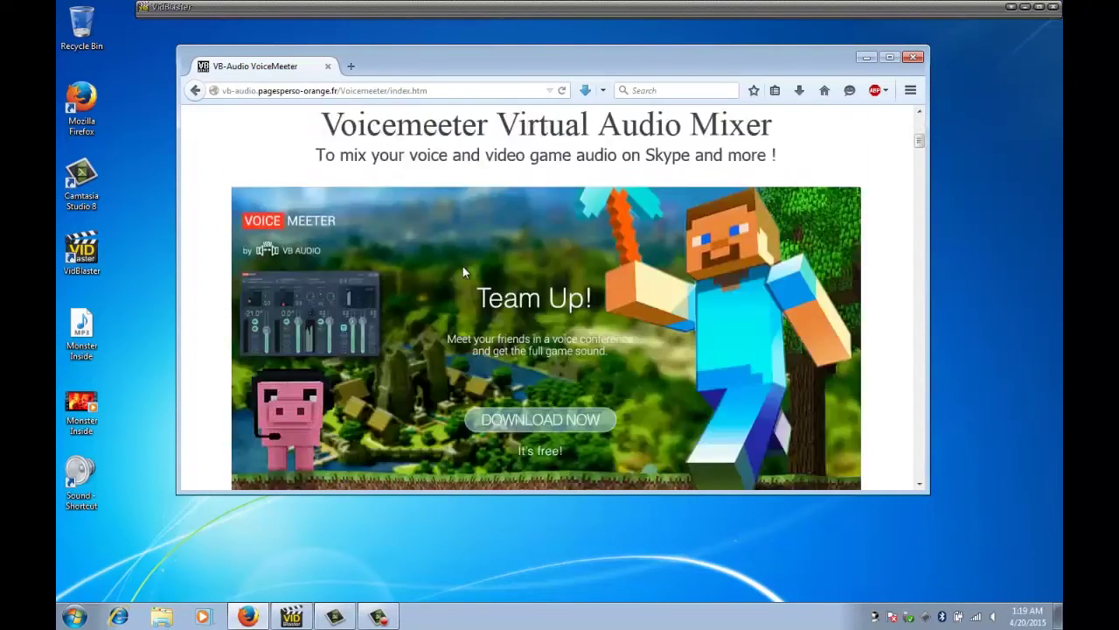
scroll(465, 261, up, 8)
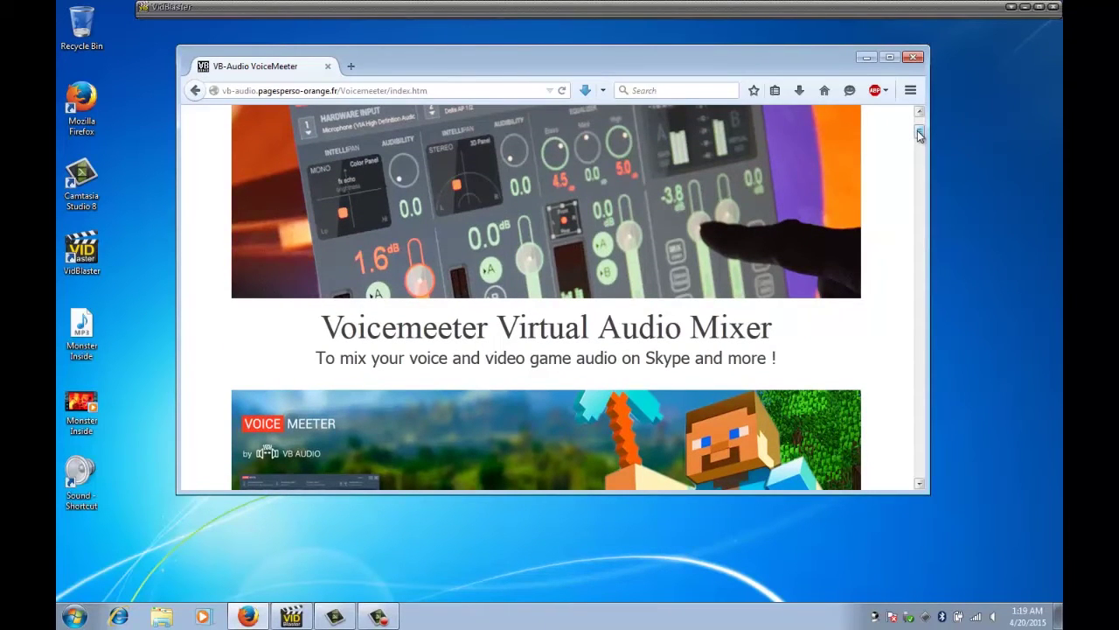
drag(919, 133, 920, 144)
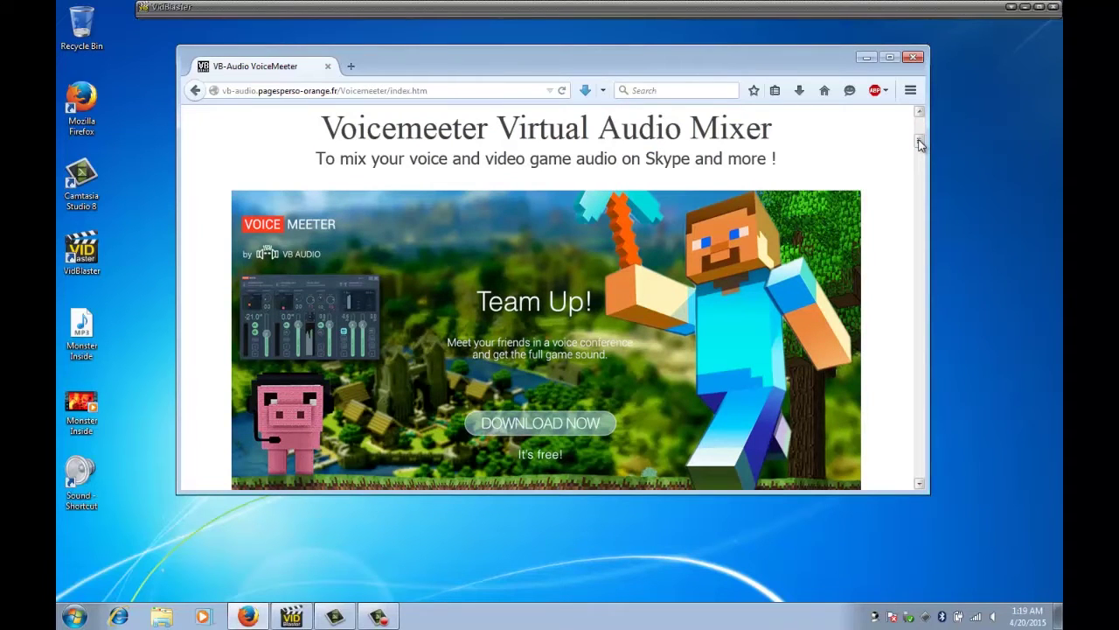
drag(919, 142, 919, 142)
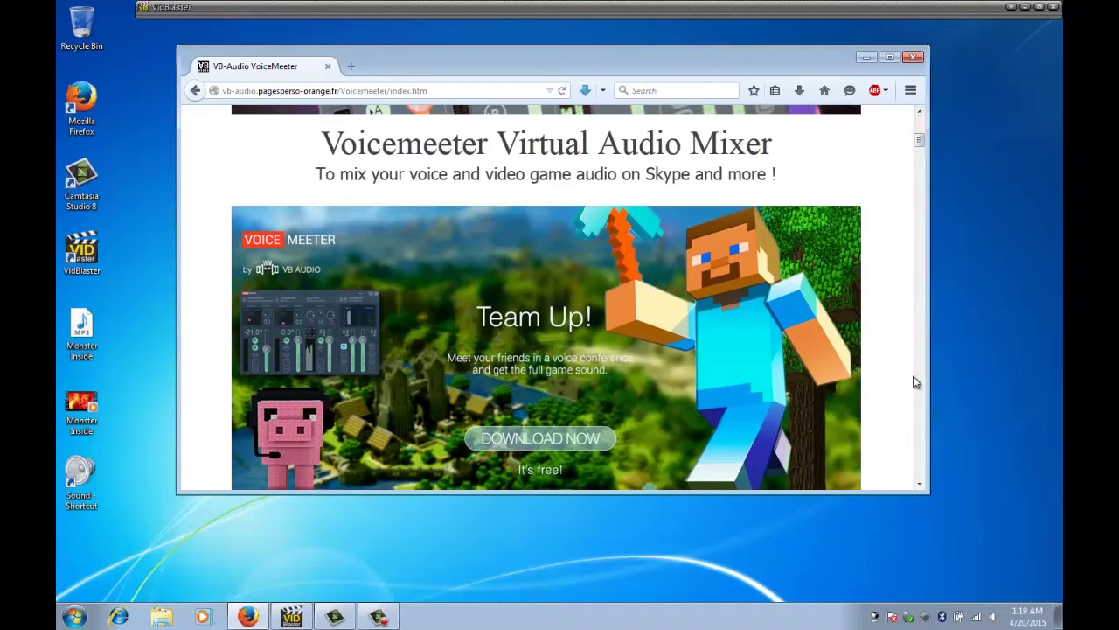
click(918, 486)
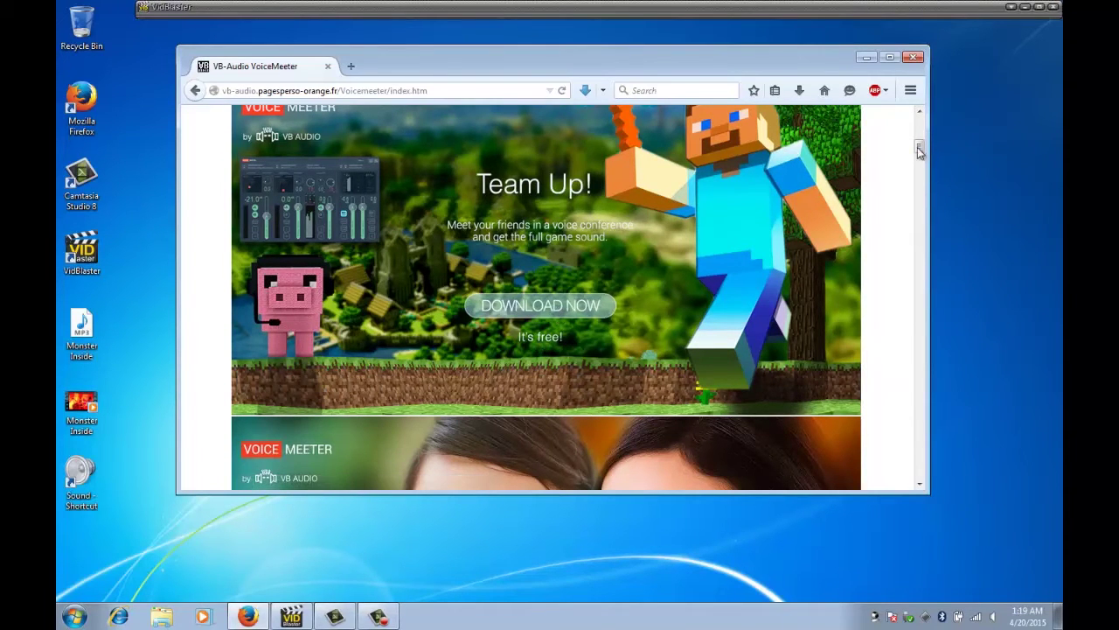
drag(919, 150, 919, 104)
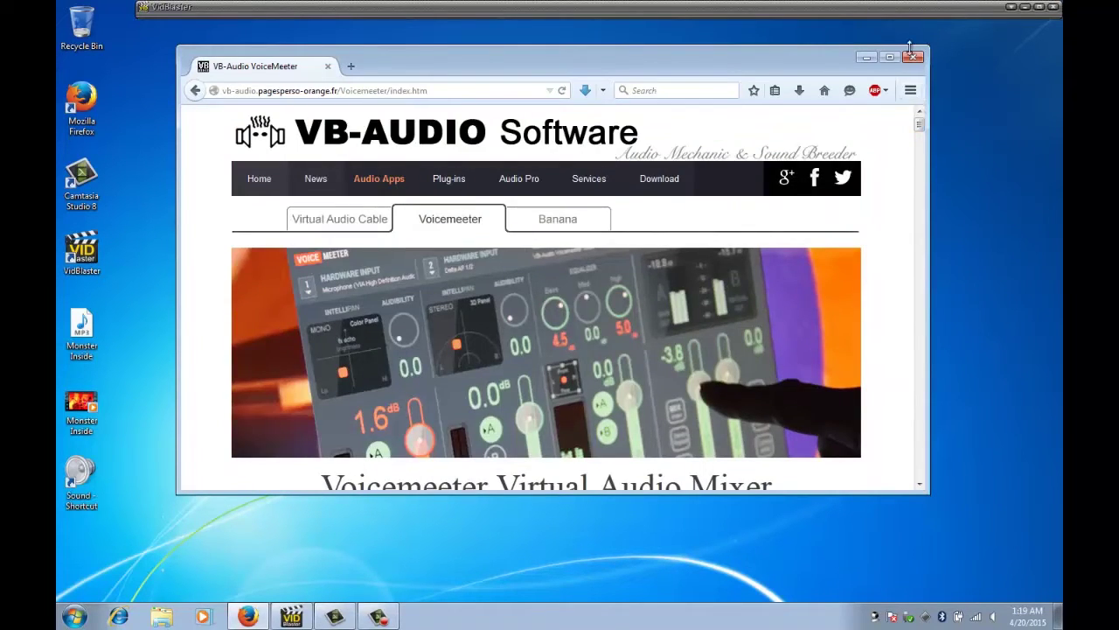
click(912, 59)
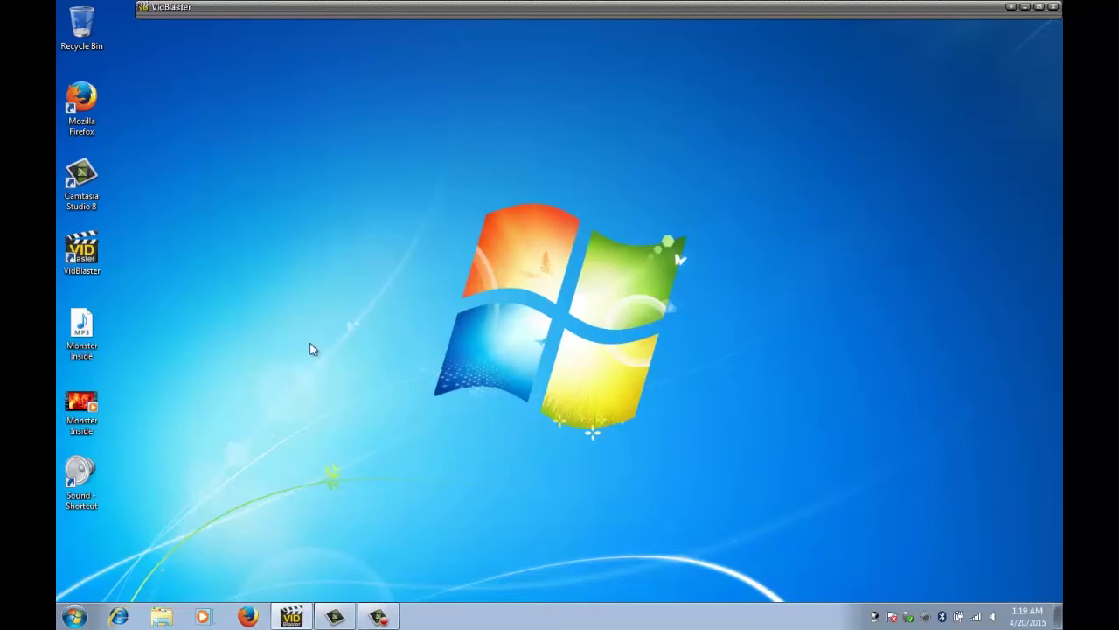
Step: Launch Voicemeeter from the VB Audio program folder and close the web page that opens with it
click(75, 617)
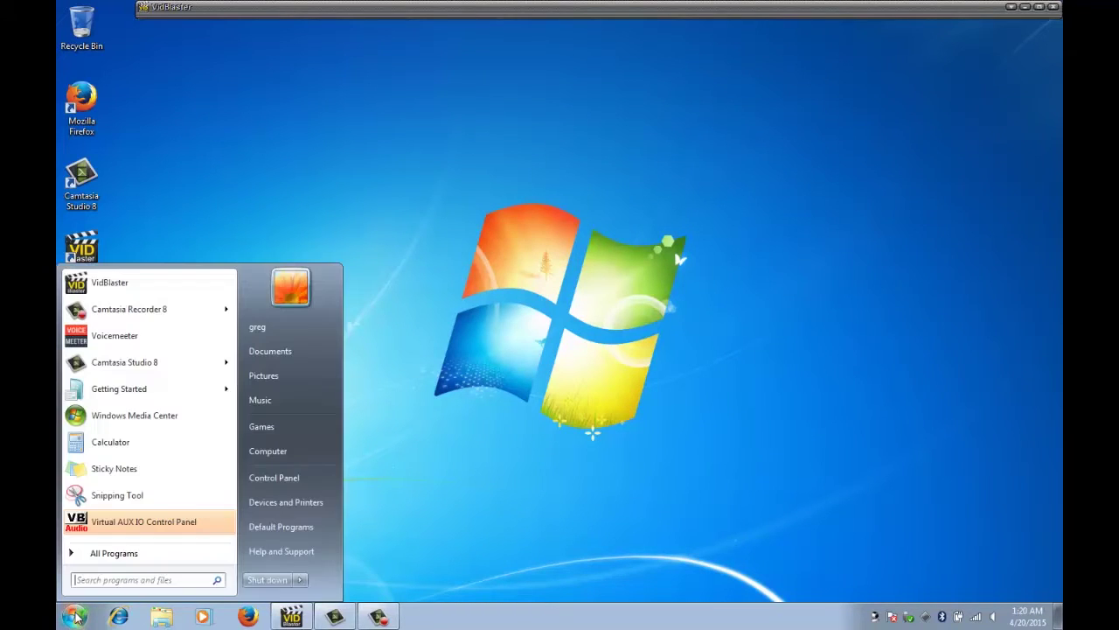
click(99, 554)
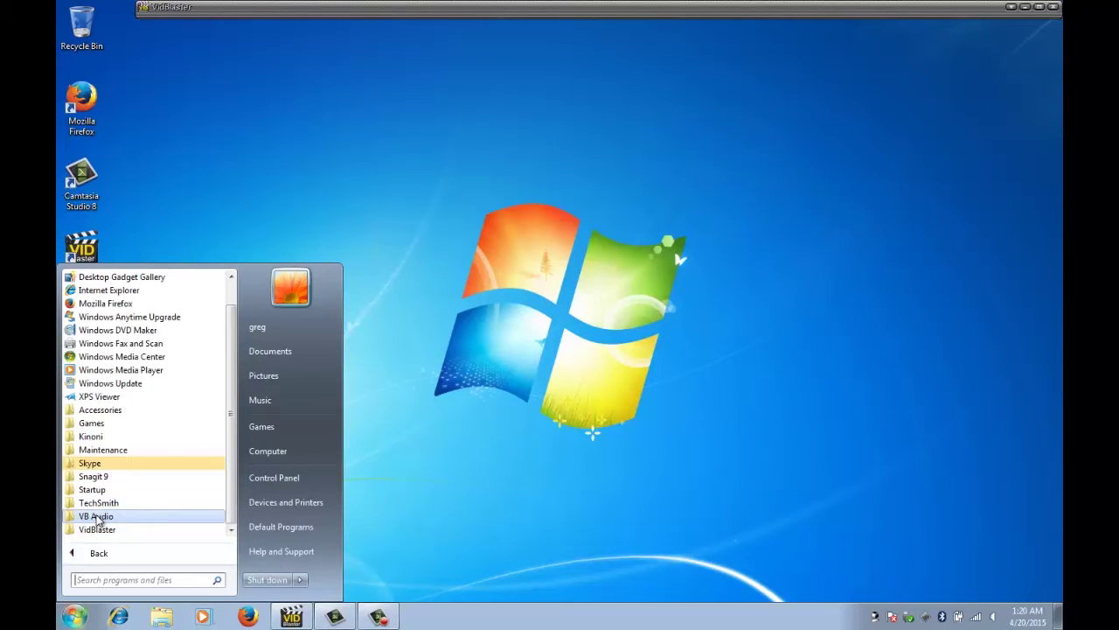
click(98, 517)
click(102, 530)
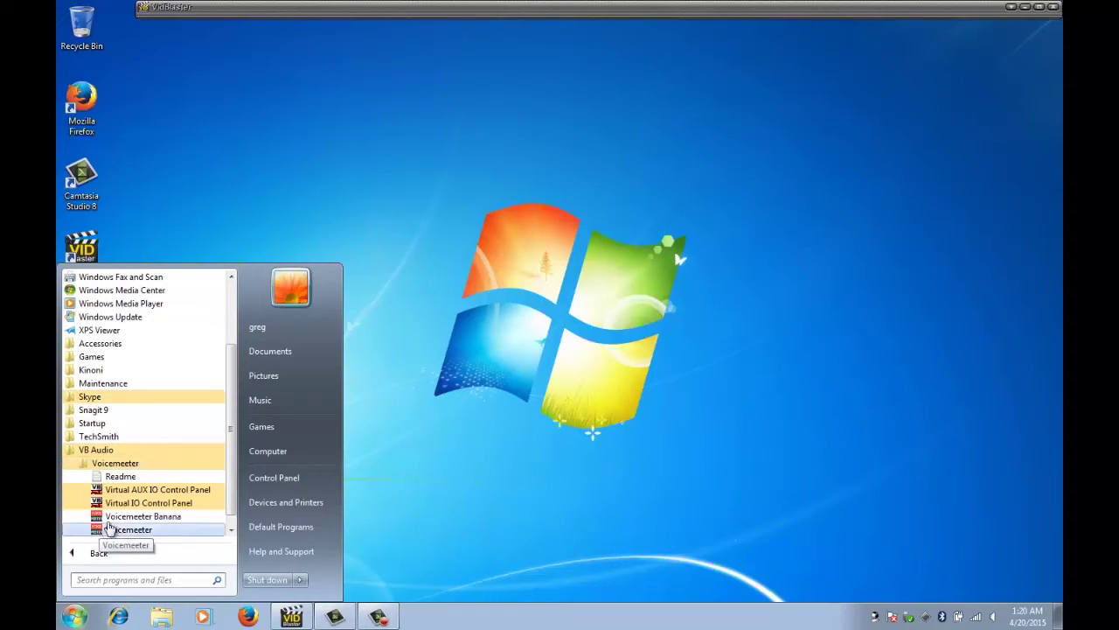
click(115, 529)
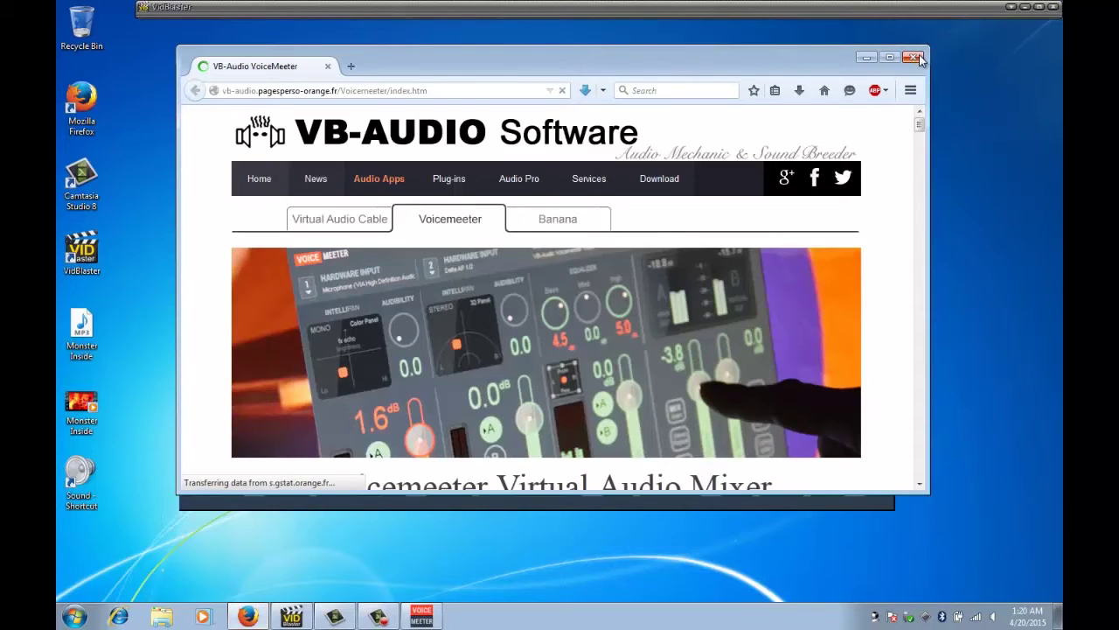
click(913, 57)
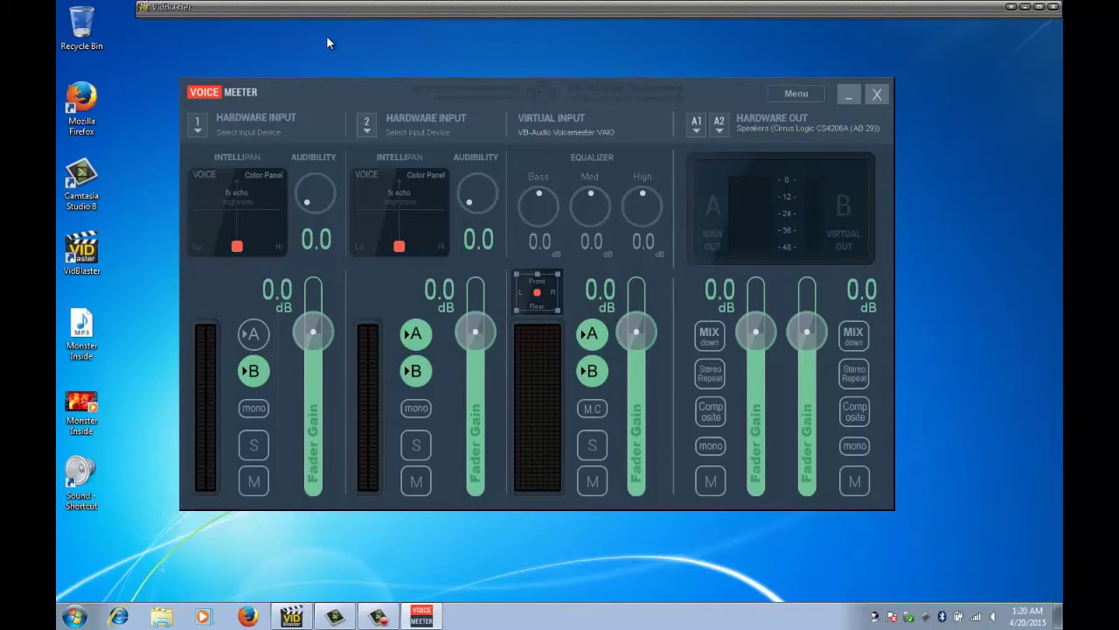
Step: Expand VidBlaster, alternate the program monitor between Camera 3 and Camera 2, finish on Camera 3, and collapse the window
click(1012, 8)
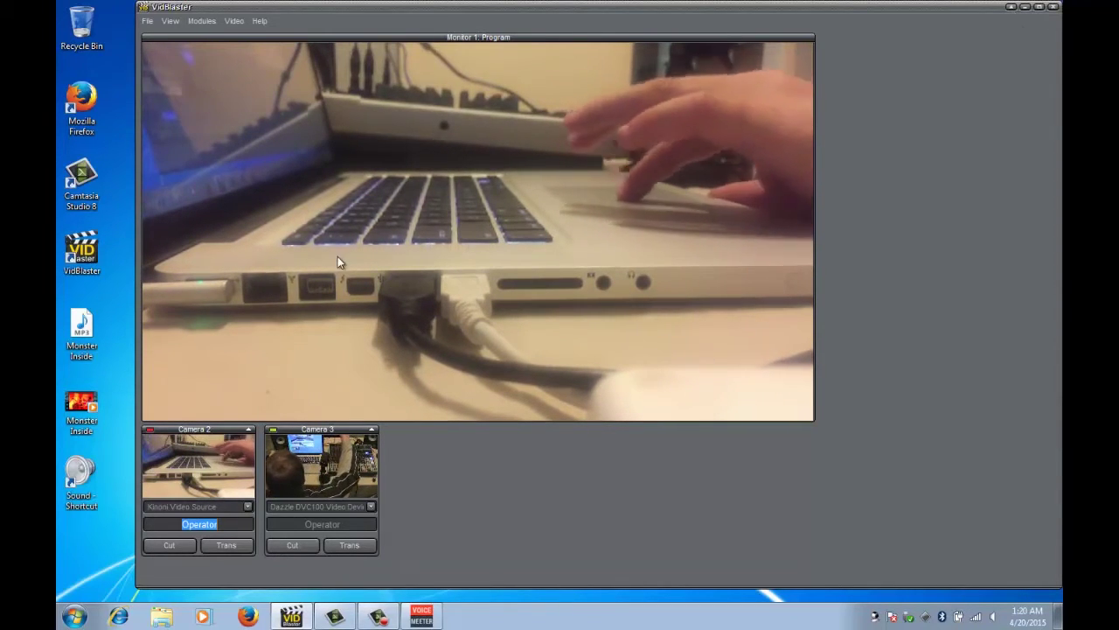
click(313, 445)
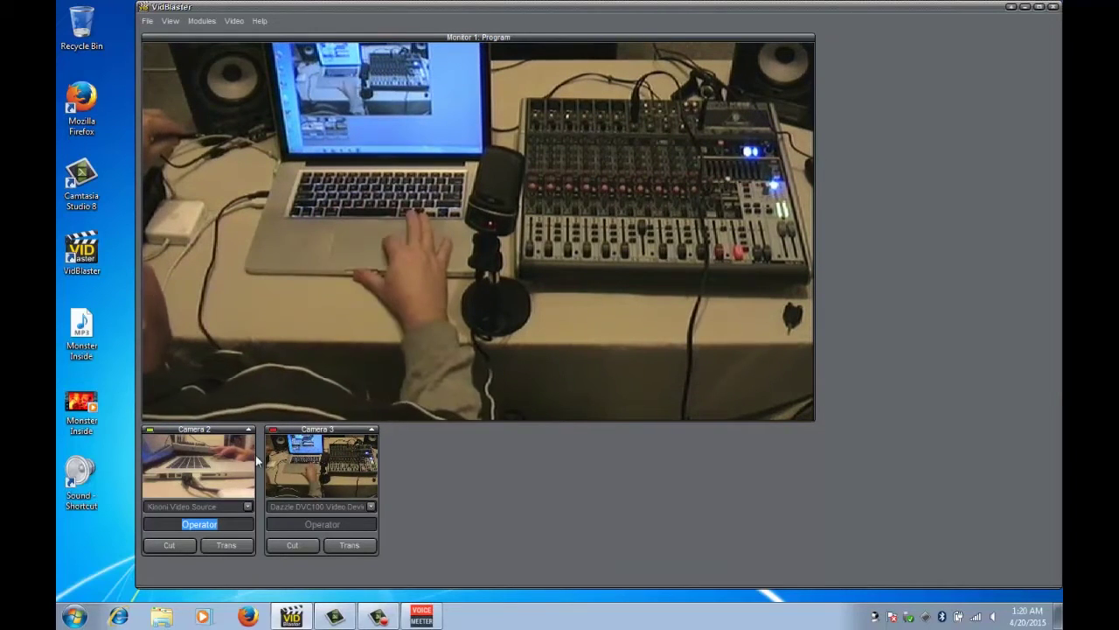
click(199, 461)
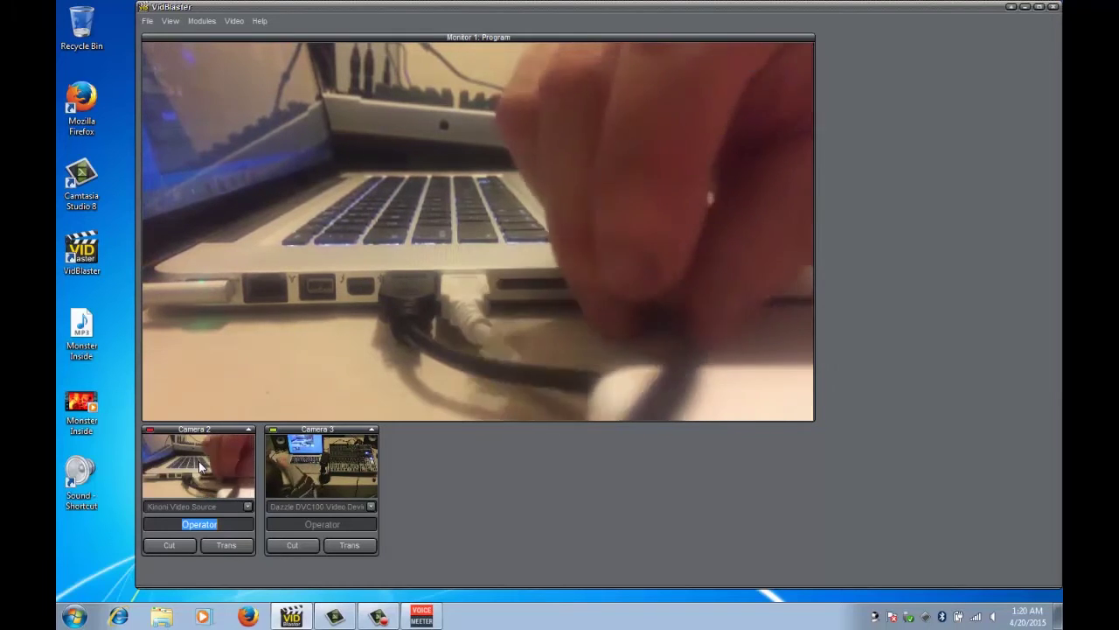
click(357, 450)
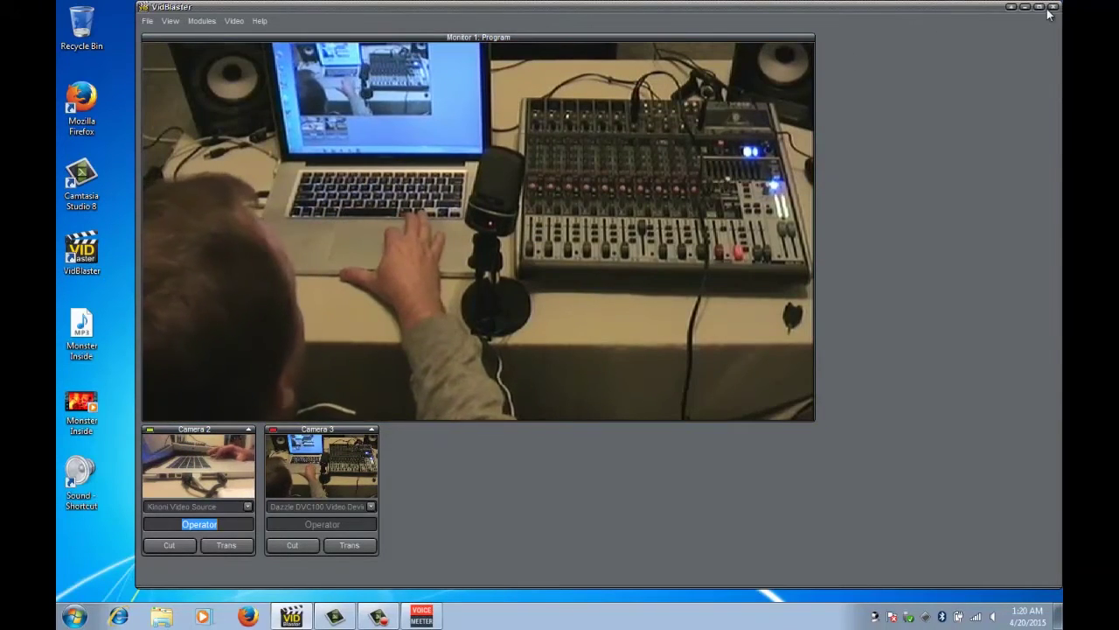
click(1012, 7)
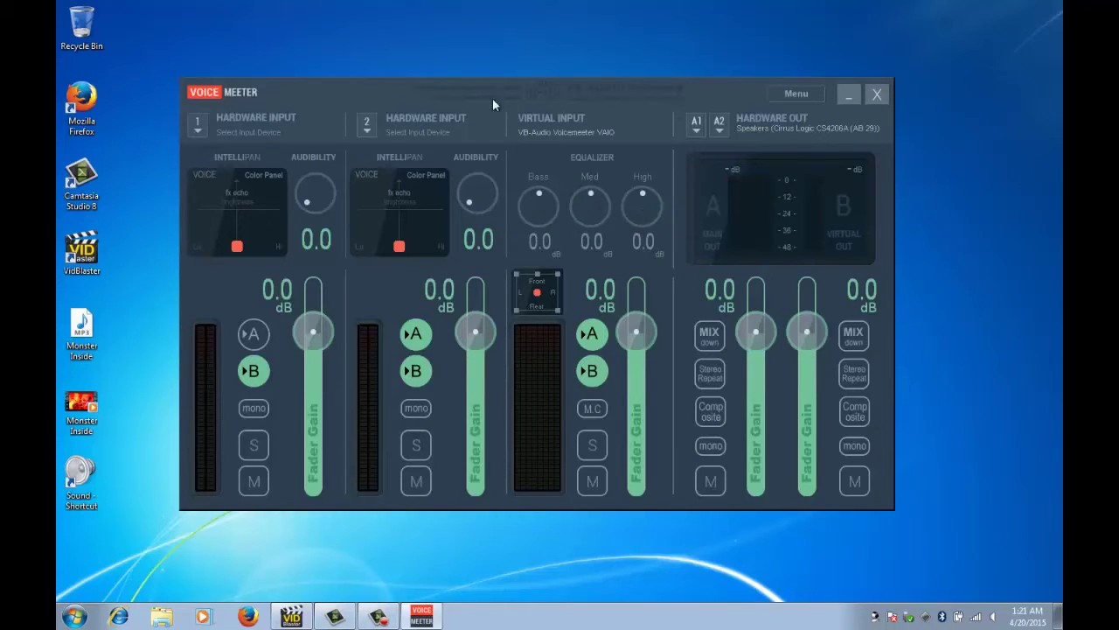
Step: Assign WDM: Microphone (2- C-Media USB Audio Device) to Voicemeeter's hardware input 1
drag(435, 88, 438, 88)
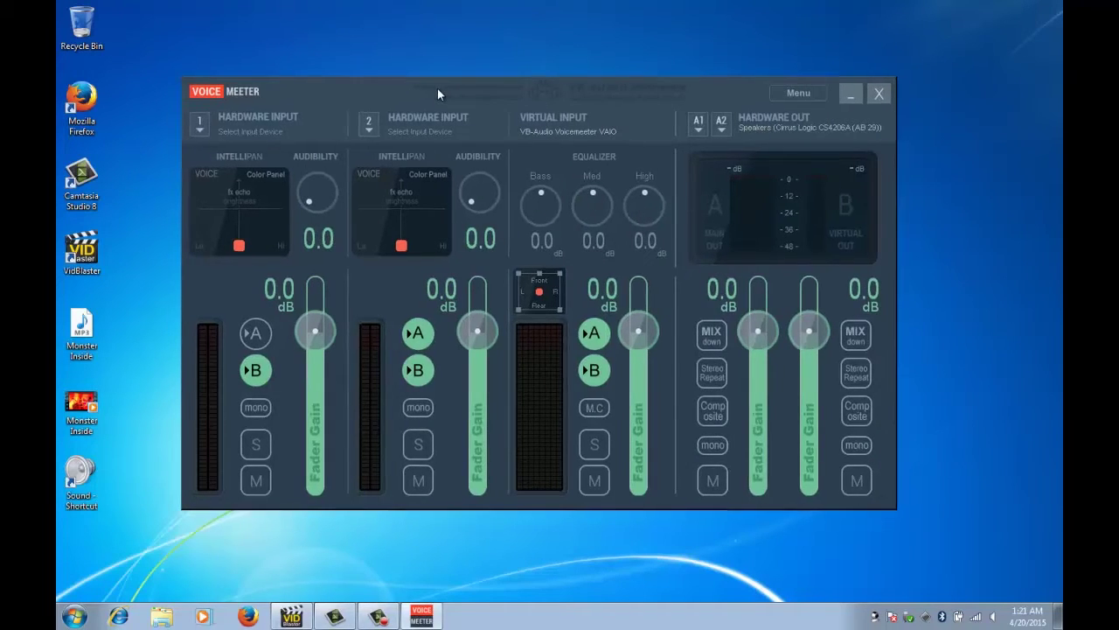
click(199, 130)
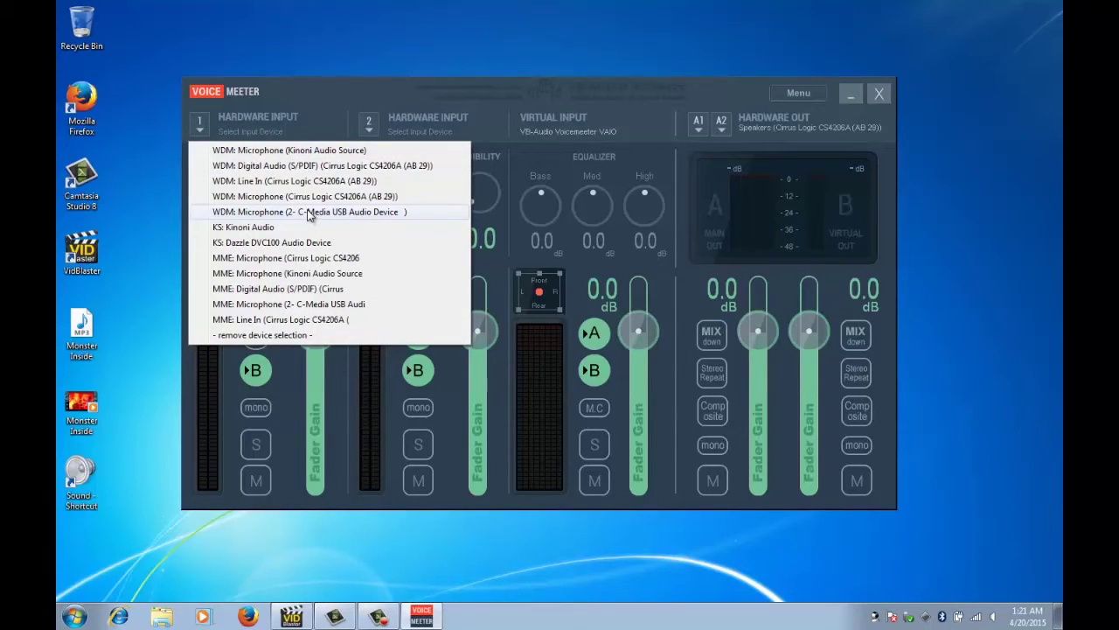
click(307, 213)
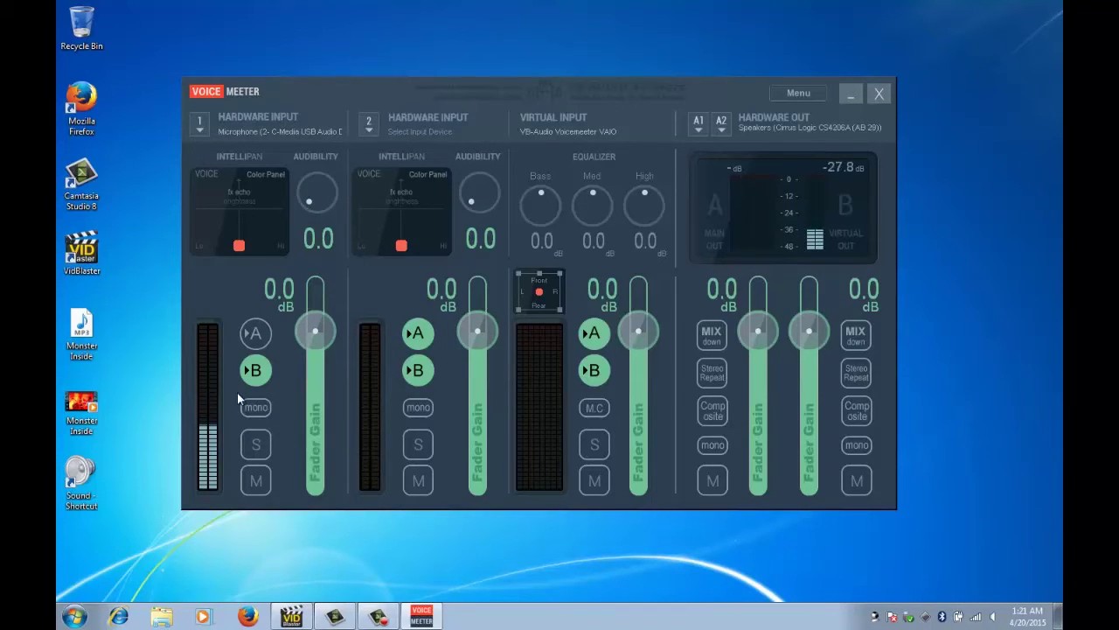
Step: Assign WDM: Line In (Cirrus Logic CS4206A) to hardware input 2, and toggle hardware input 1's A output on and off
click(368, 127)
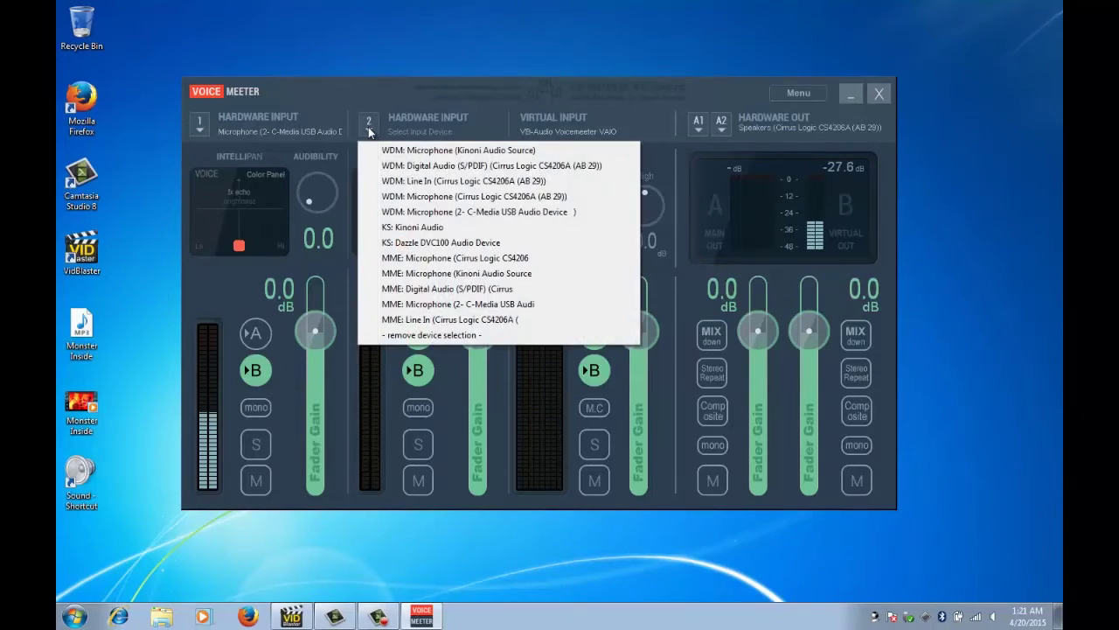
click(419, 180)
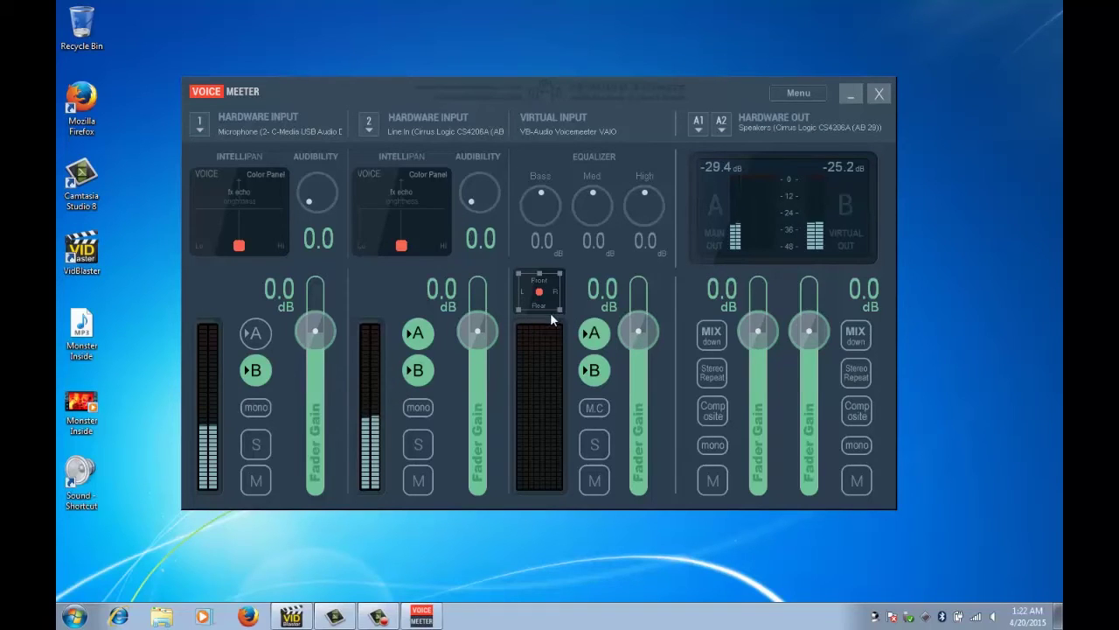
click(253, 335)
click(253, 335)
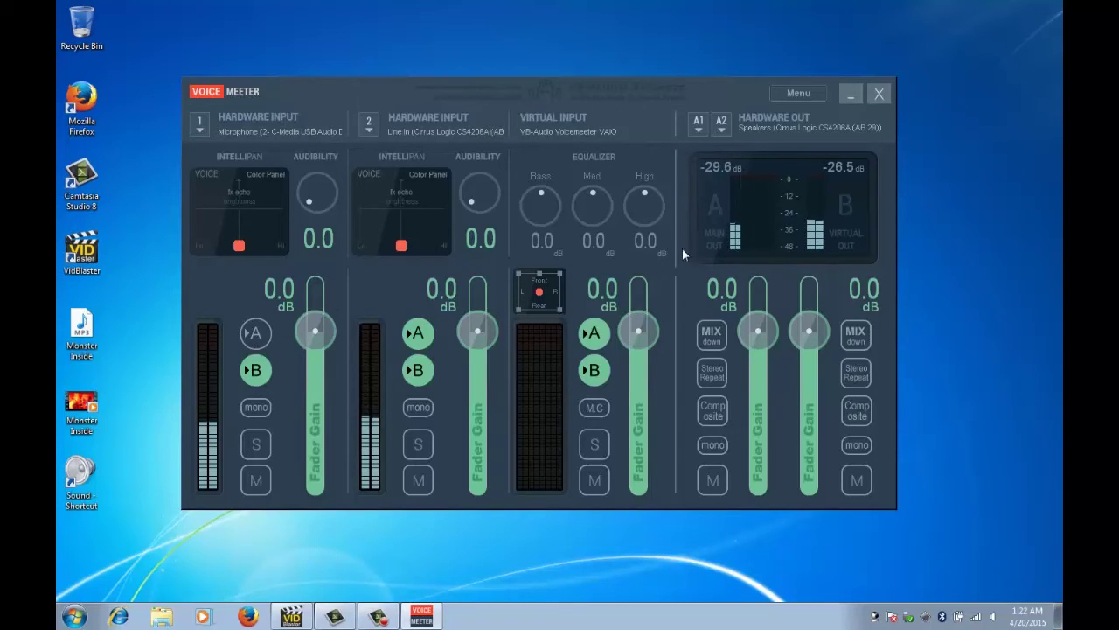
Step: Minimize Voicemeeter and launch Skype from its program folder
click(849, 94)
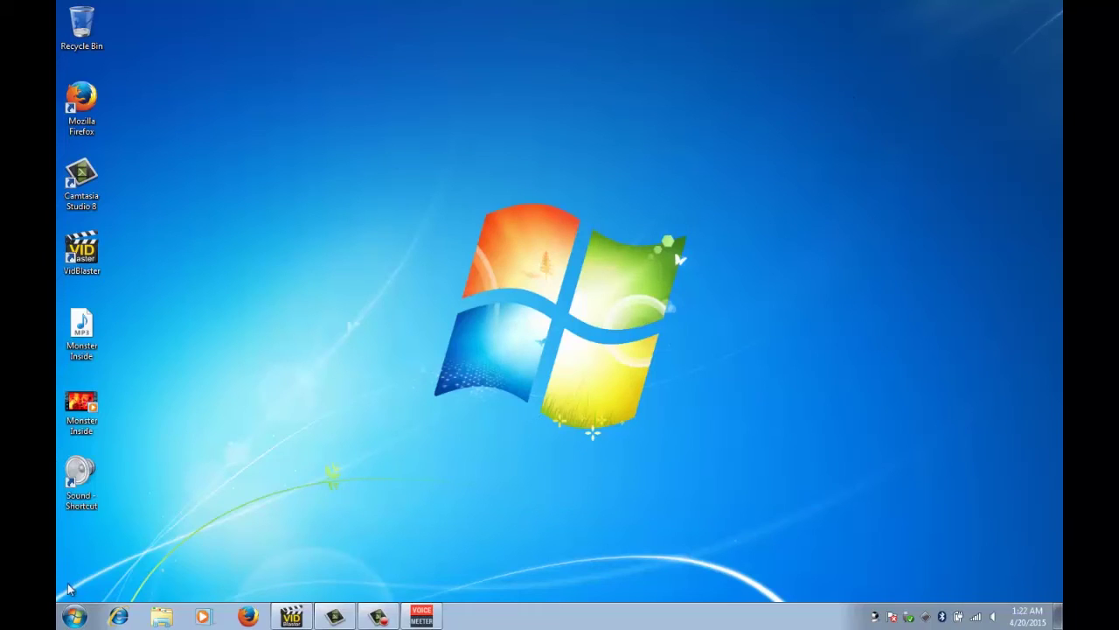
click(74, 616)
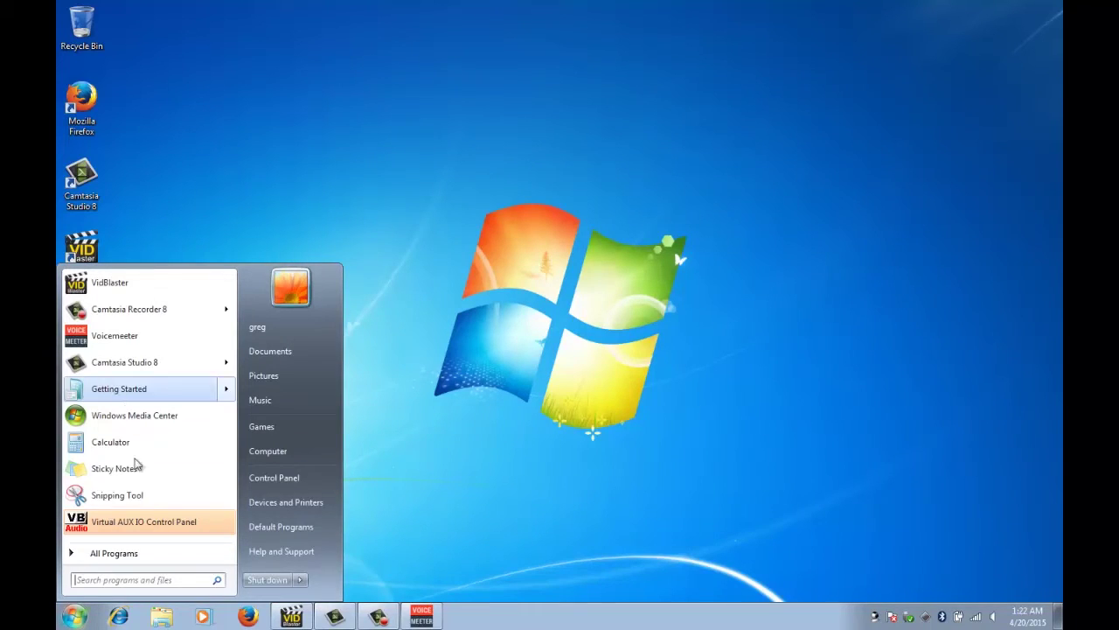
click(118, 556)
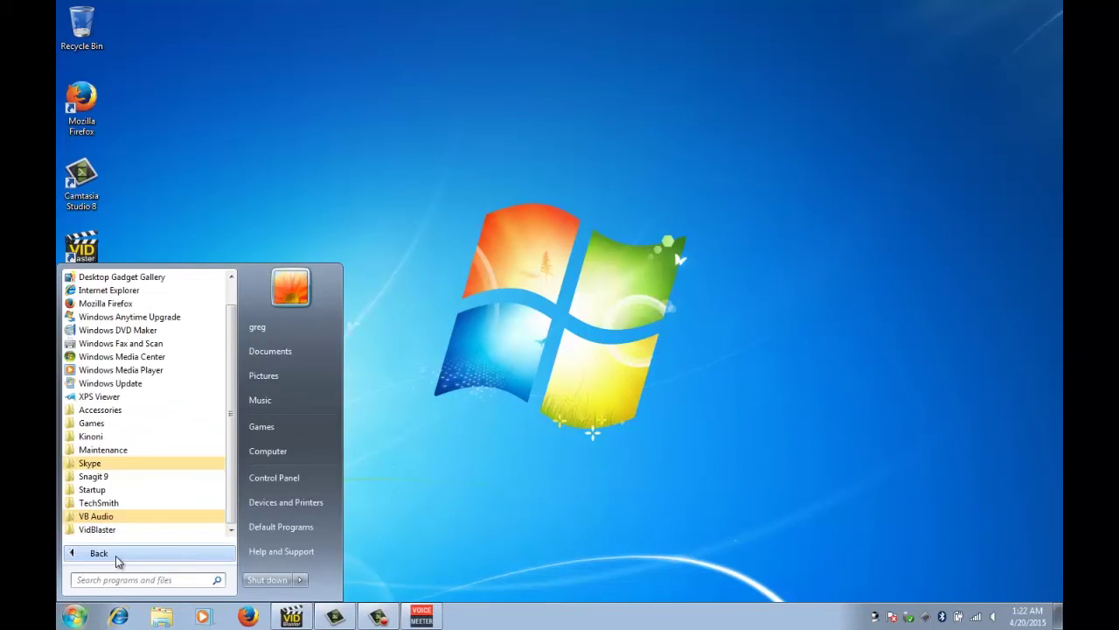
click(109, 464)
click(103, 476)
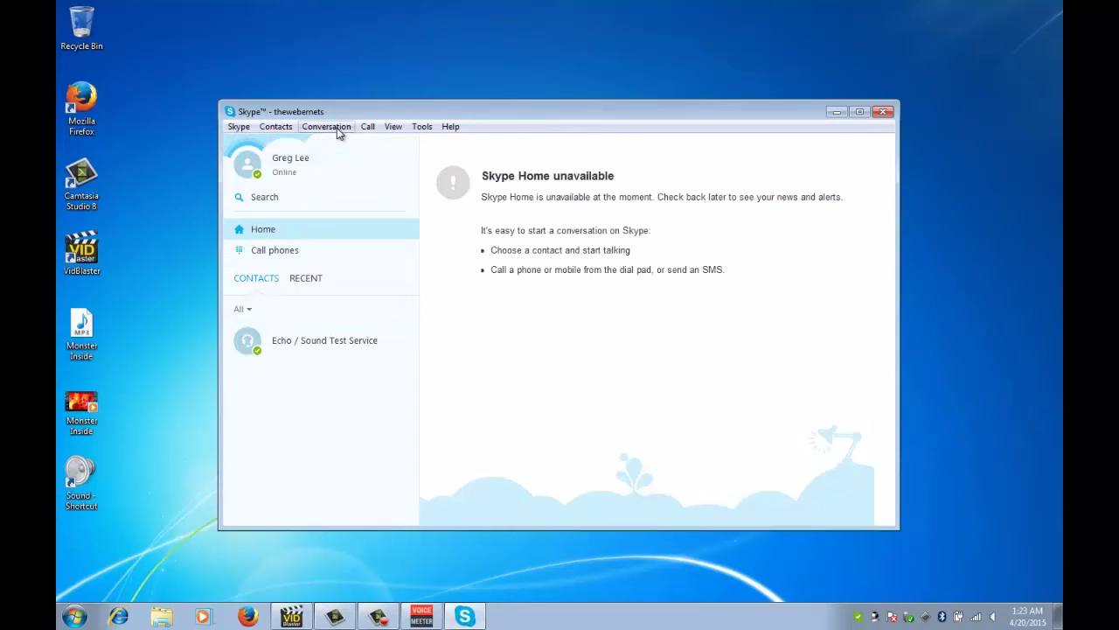
Step: Set the microphone in Skype's audio settings to VoiceMeeter Output (VB-Audio VoiceMeeter VAIO)
click(421, 126)
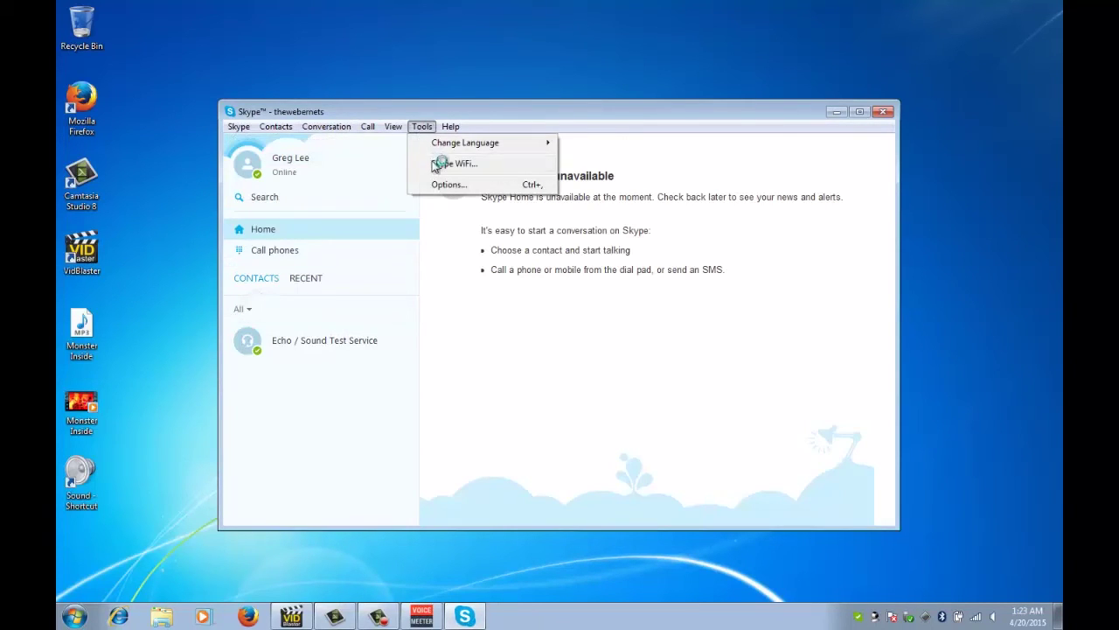
click(437, 184)
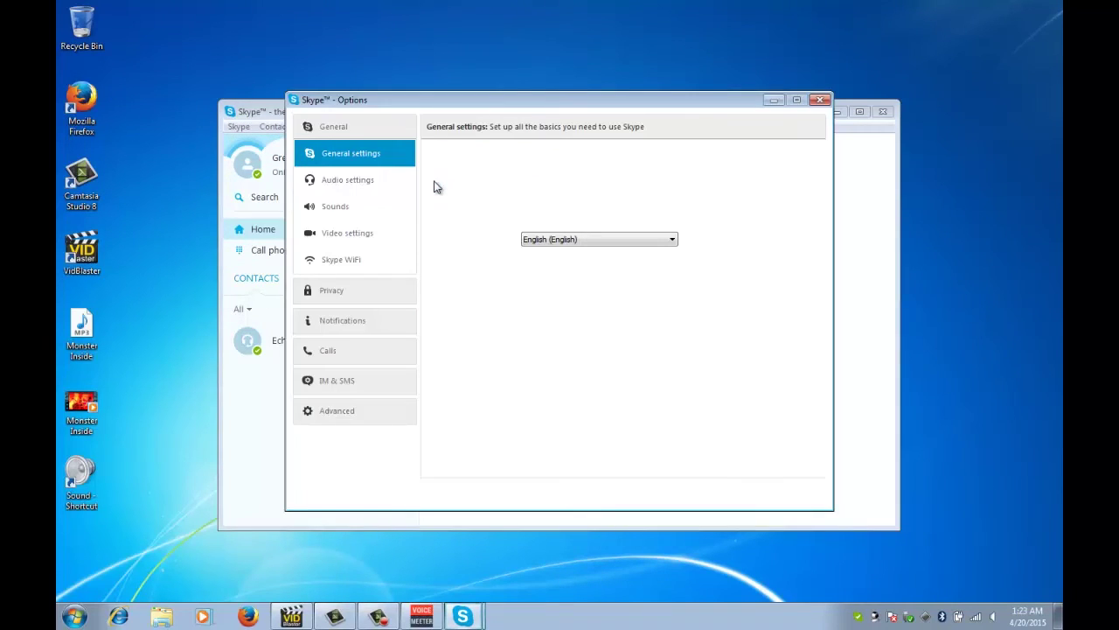
click(342, 183)
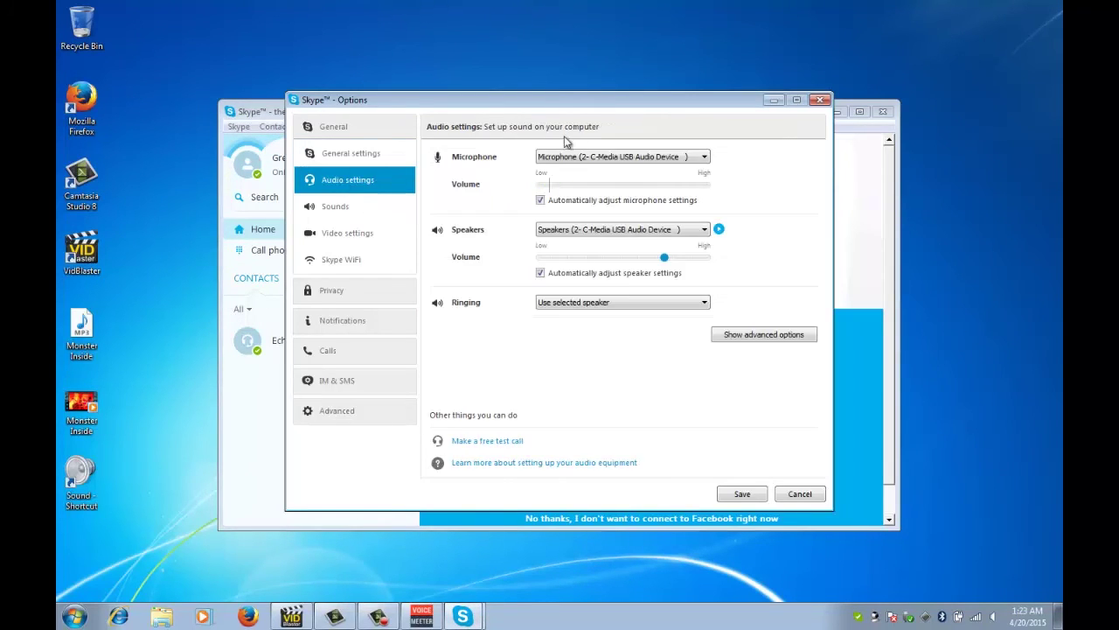
click(615, 160)
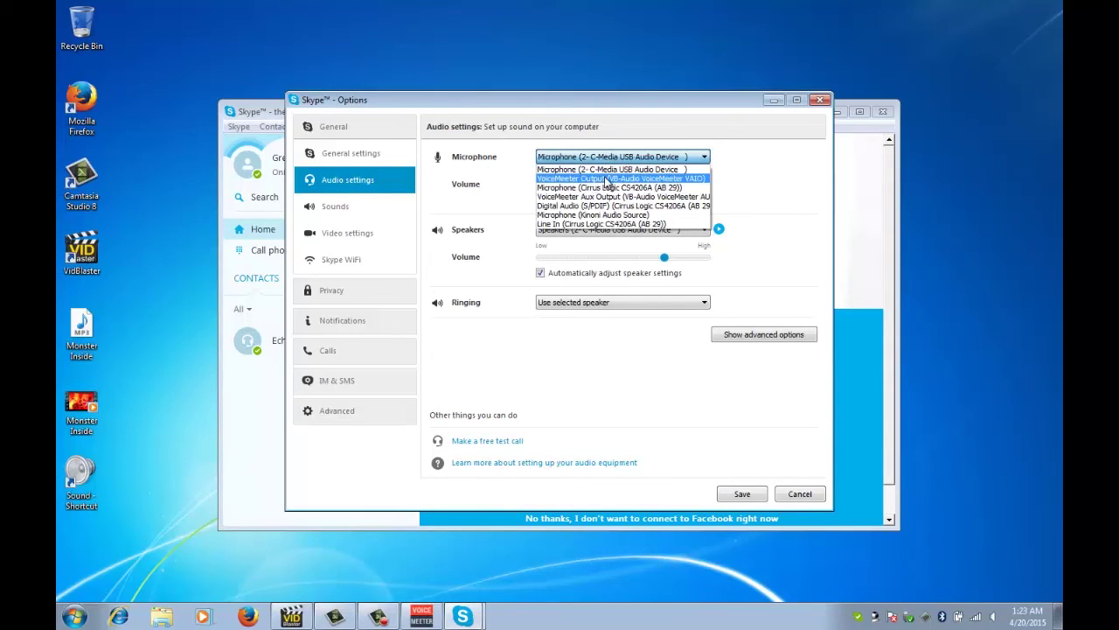
click(608, 178)
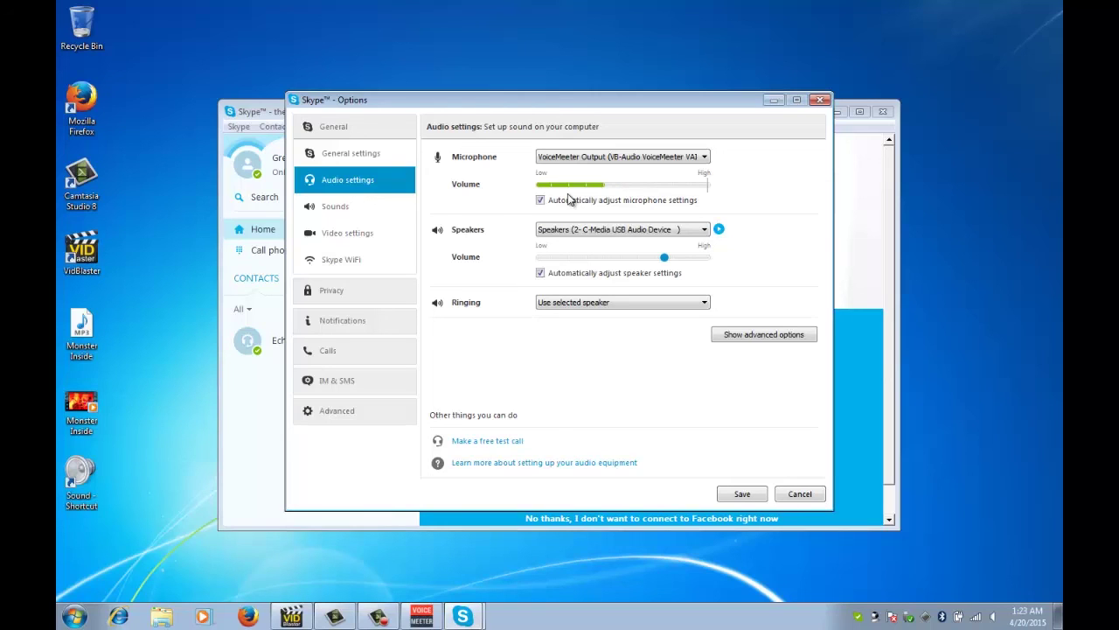
Step: Check the input and output levels in Voicemeeter, and return to the Skype window
click(416, 619)
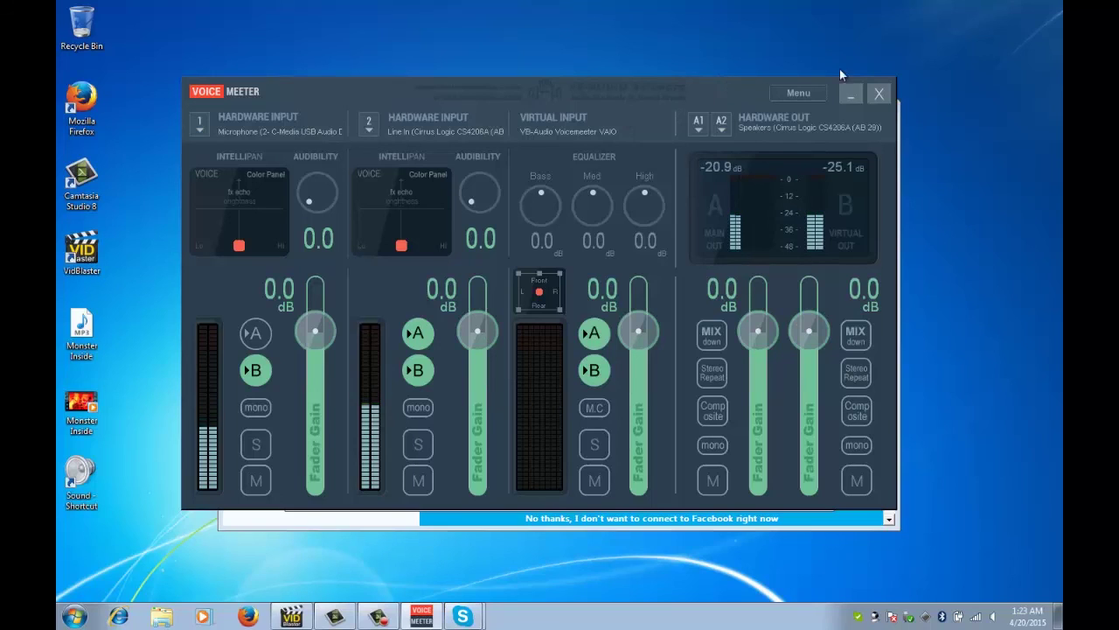
click(475, 522)
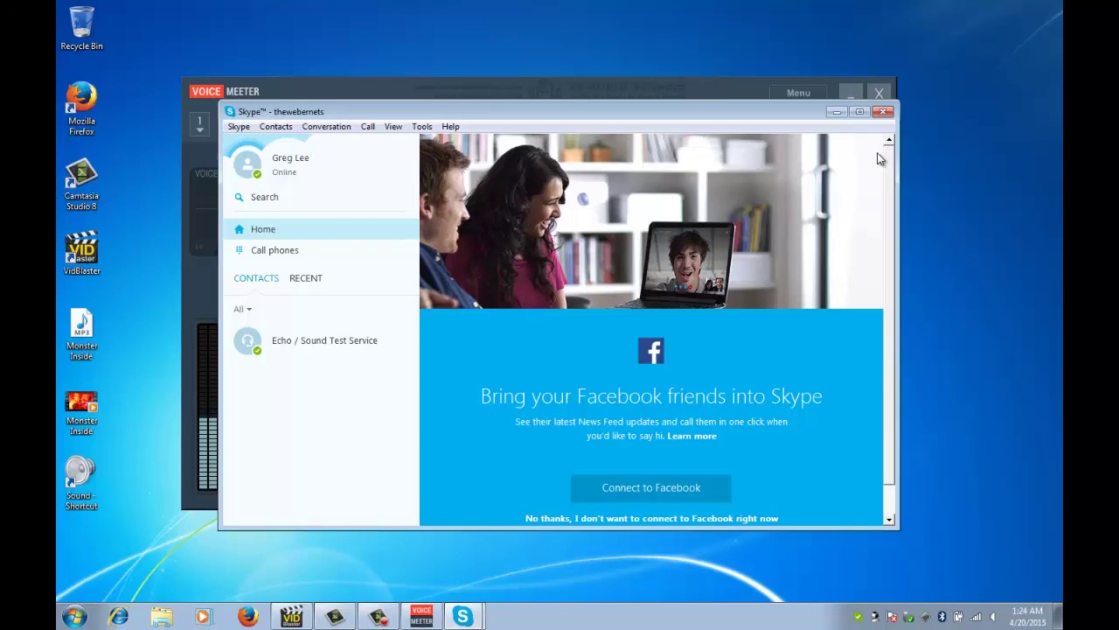